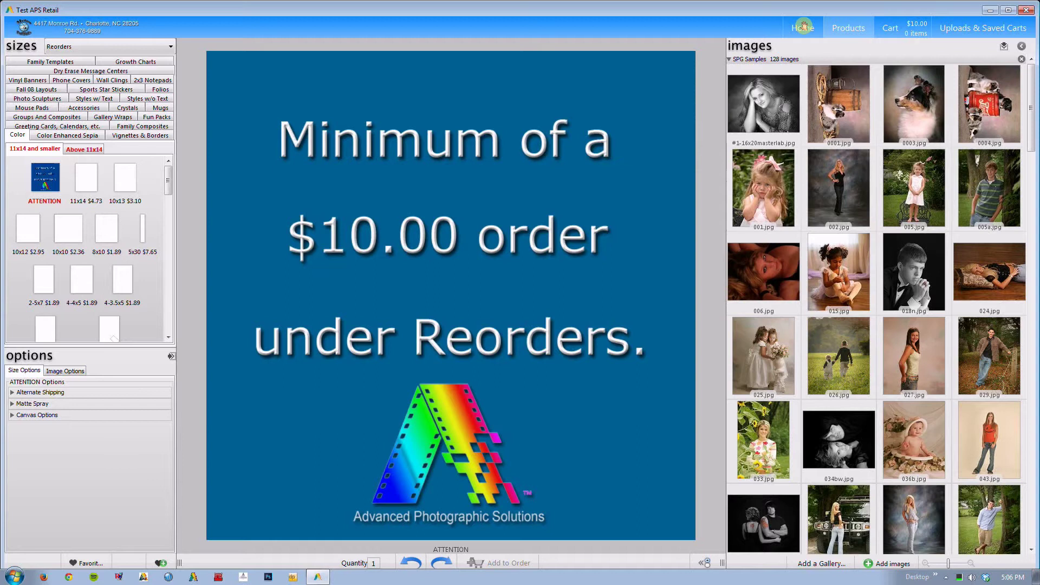
pyautogui.click(803, 25)
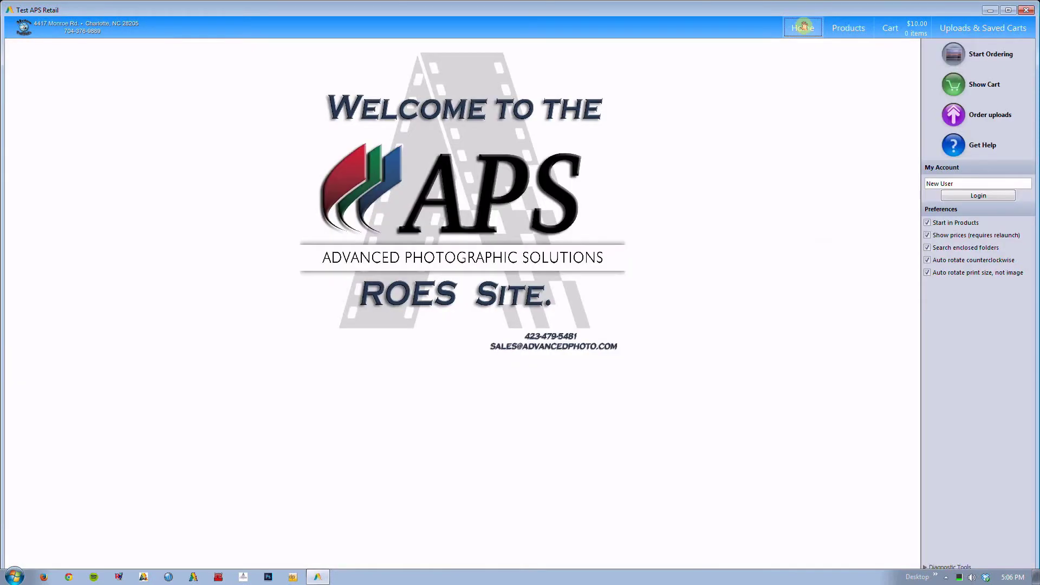
pyautogui.click(847, 27)
pyautogui.click(895, 28)
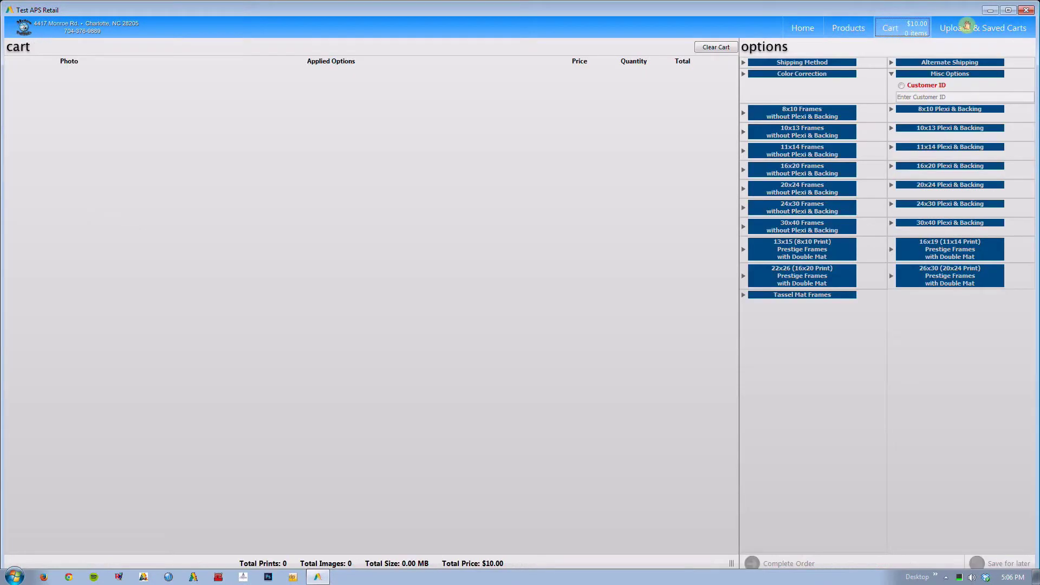
pyautogui.click(967, 26)
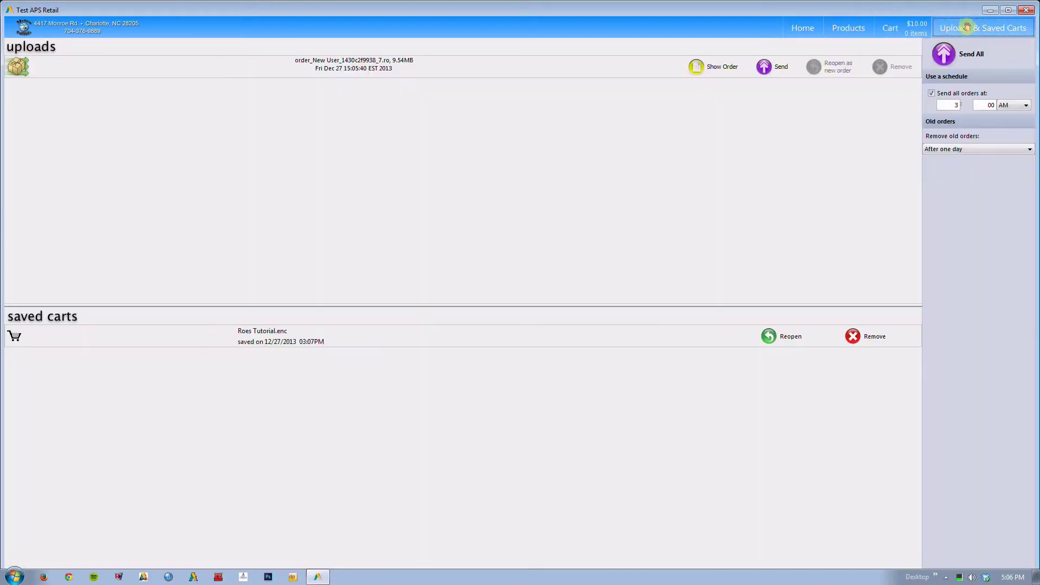
pyautogui.click(791, 24)
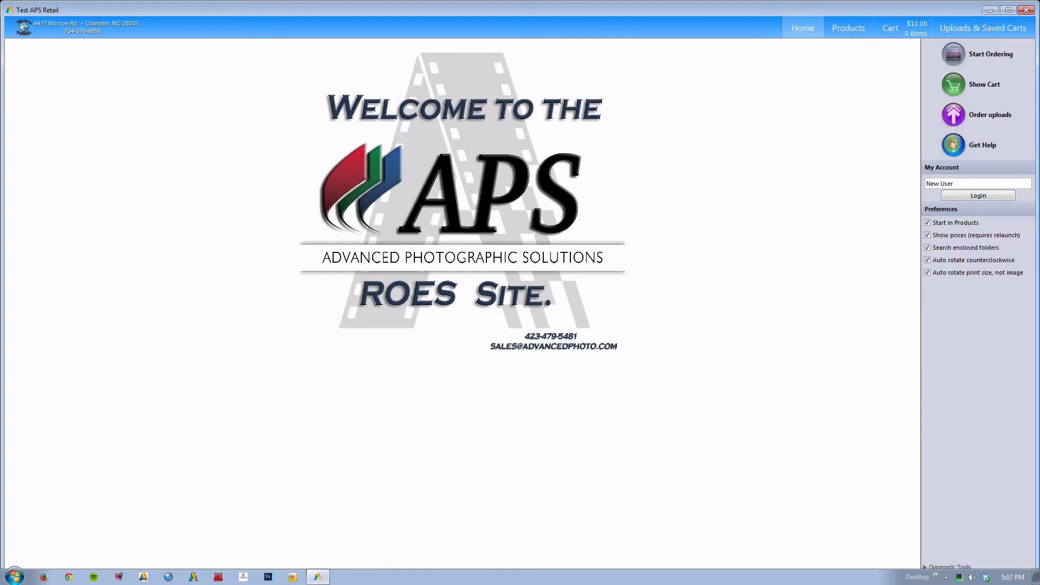
# - Visit the help contact page, check the cart, then go home to the Products tab
pyautogui.click(953, 115)
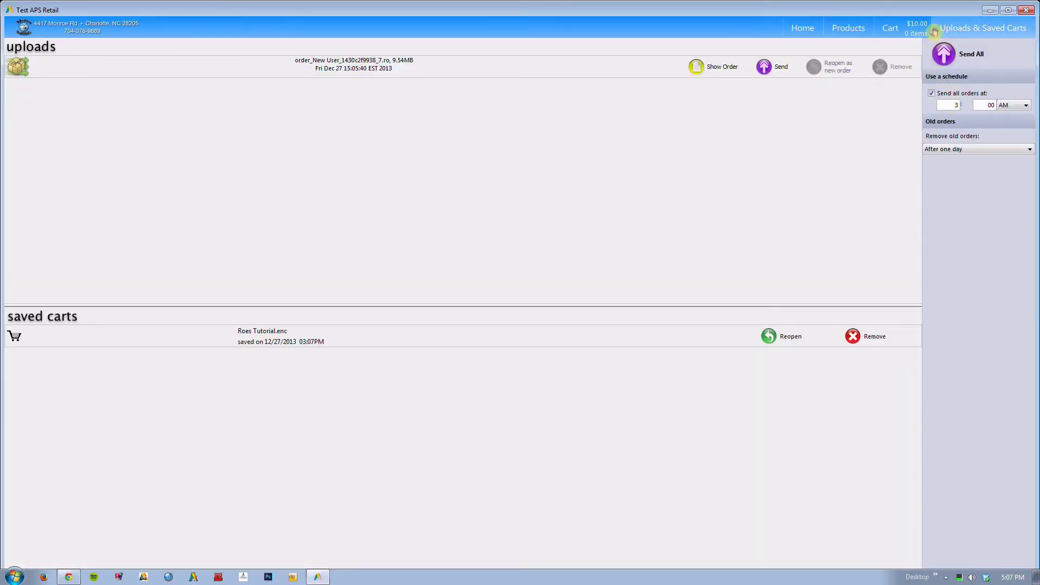
pyautogui.click(802, 27)
pyautogui.click(936, 88)
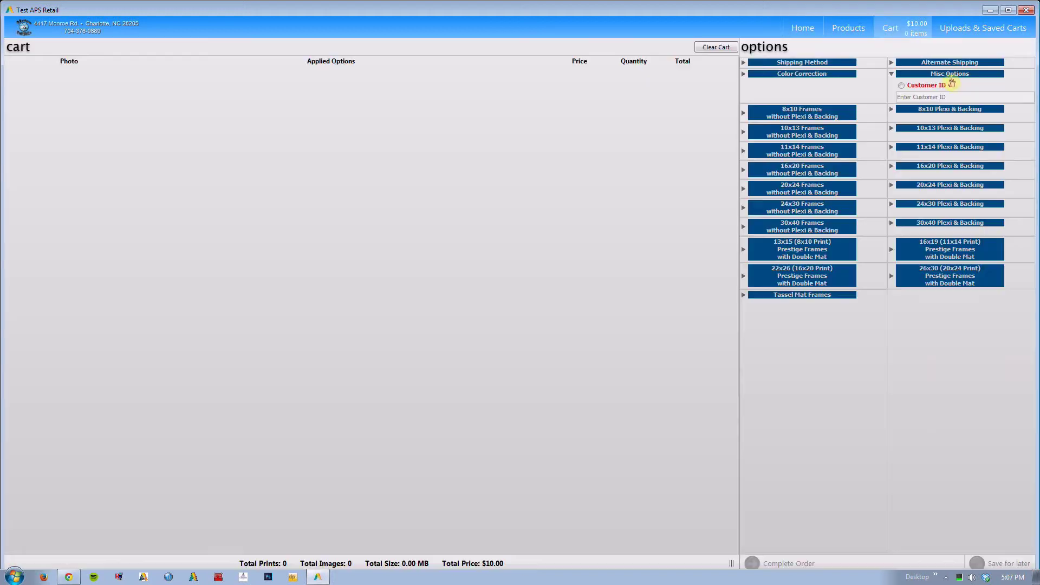
pyautogui.click(801, 28)
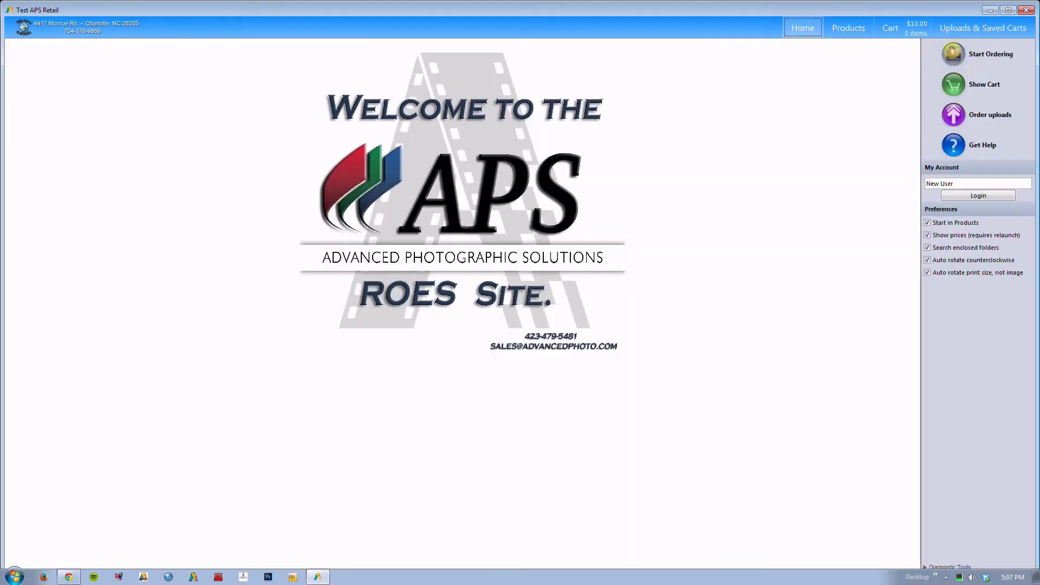
pyautogui.click(951, 52)
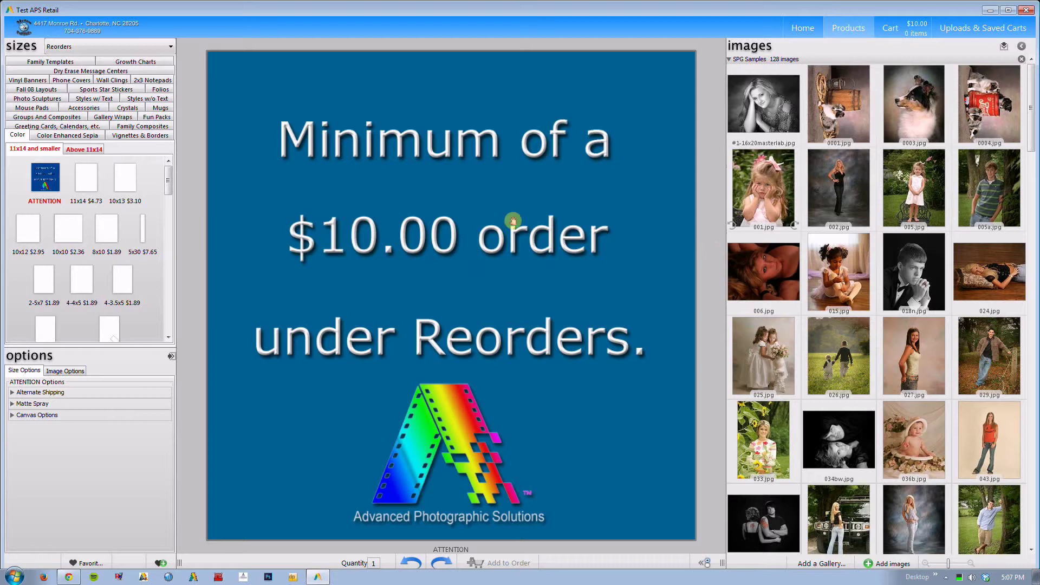
pyautogui.click(68, 46)
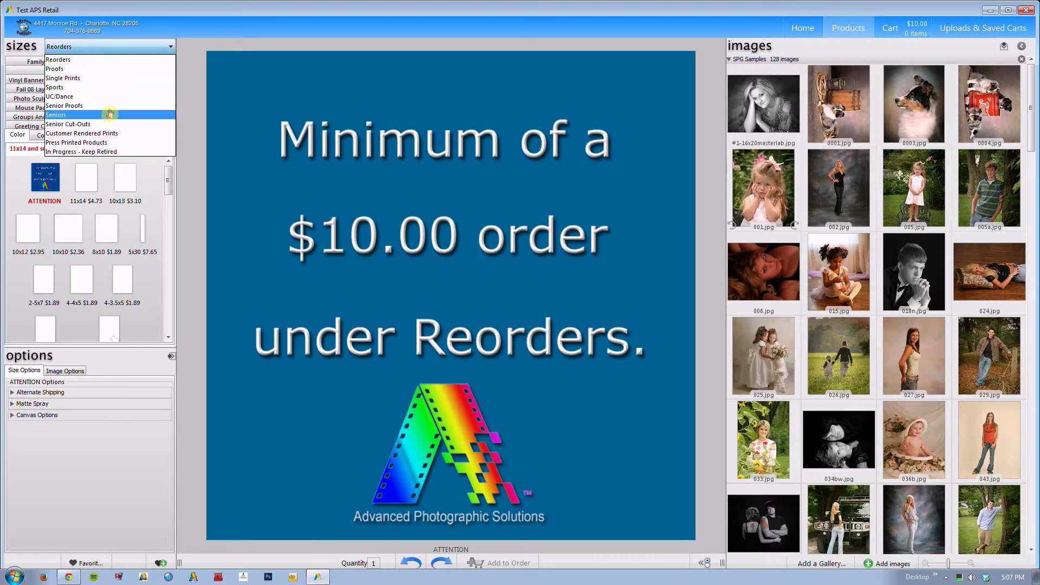
pyautogui.click(133, 44)
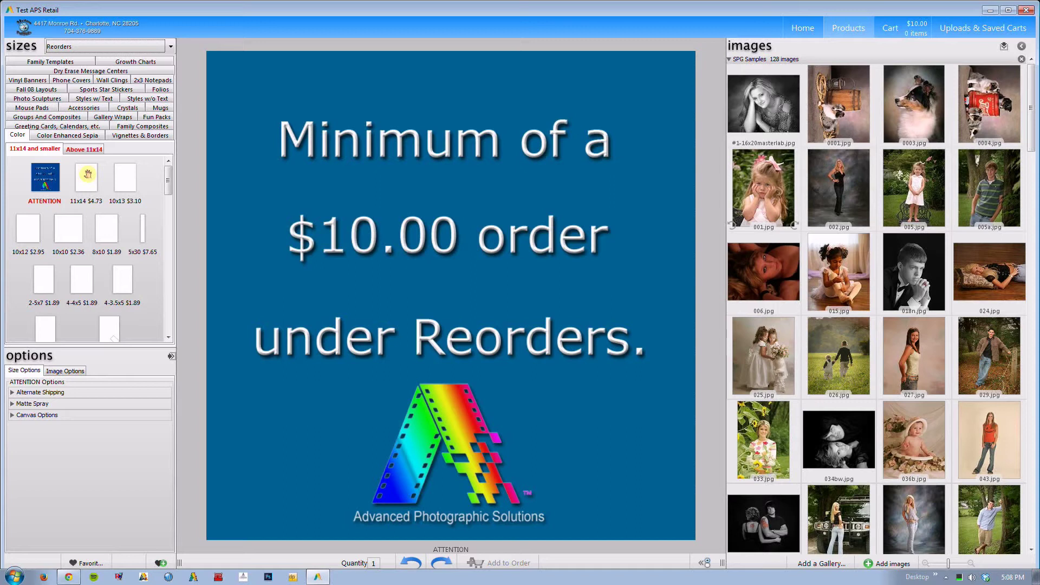
# - Place 0003.jpg on an 11x14 print, maximize the window, and rotate the layout and back
pyautogui.click(86, 177)
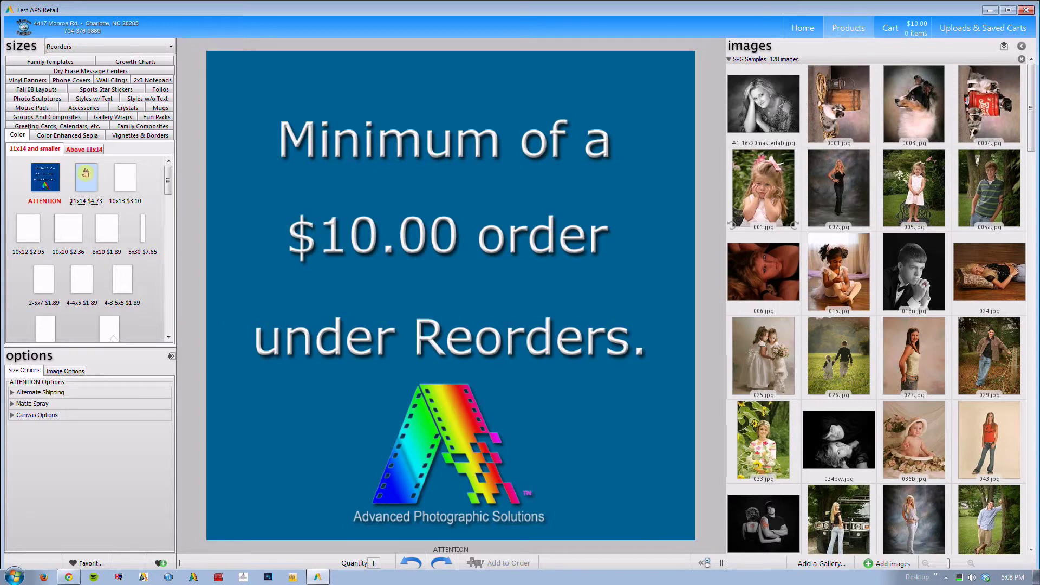
pyautogui.moveTo(920, 95); pyautogui.dragTo(471, 236)
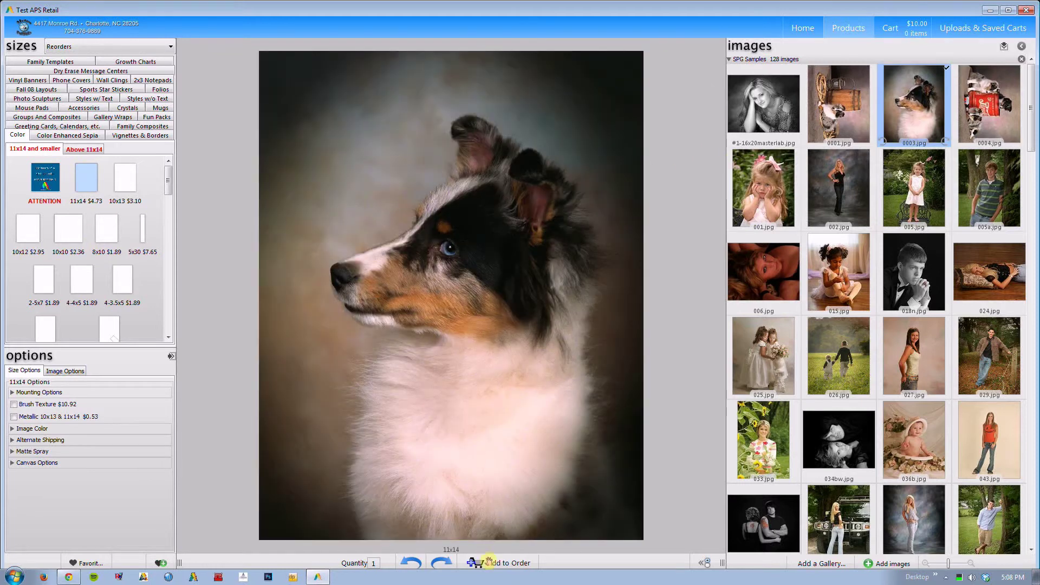
pyautogui.click(1009, 10)
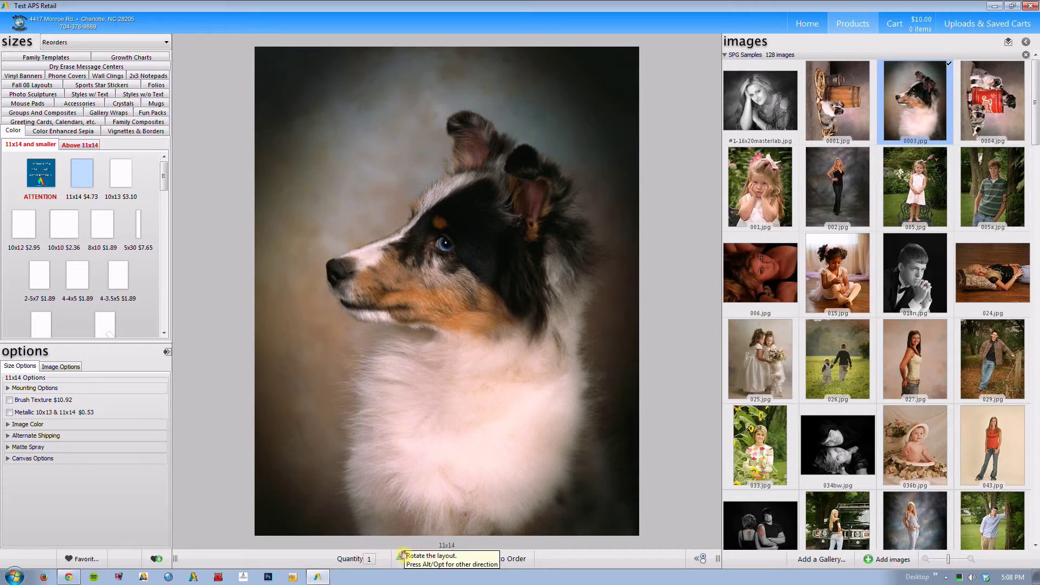
pyautogui.click(402, 554)
pyautogui.click(402, 554)
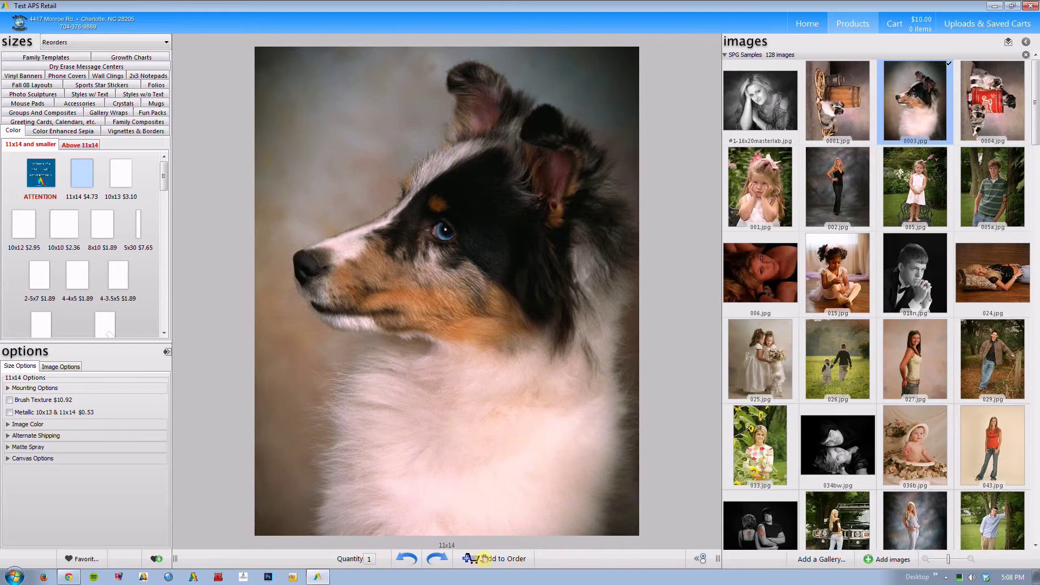
pyautogui.click(696, 556)
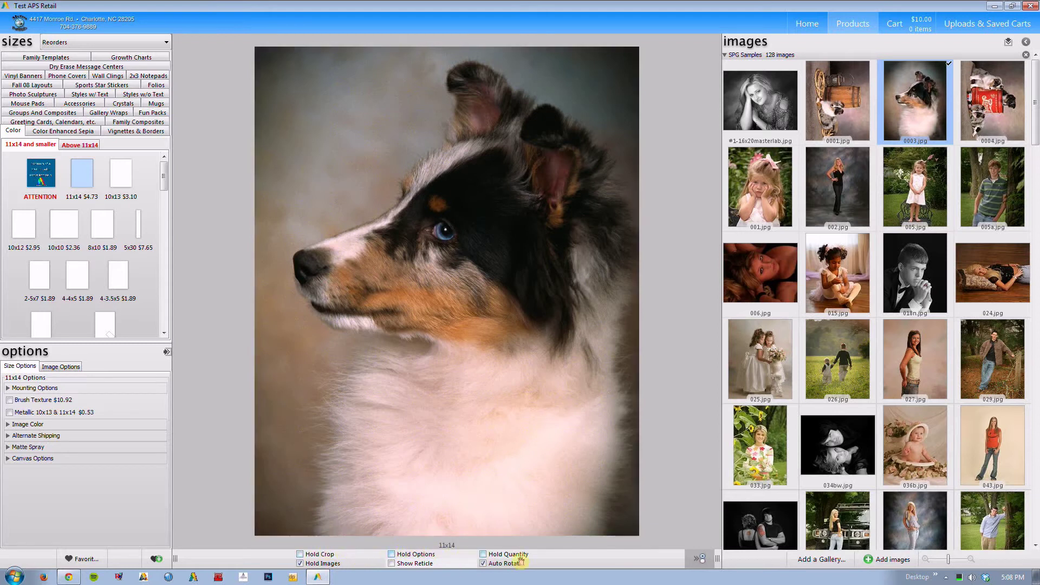
pyautogui.click(693, 556)
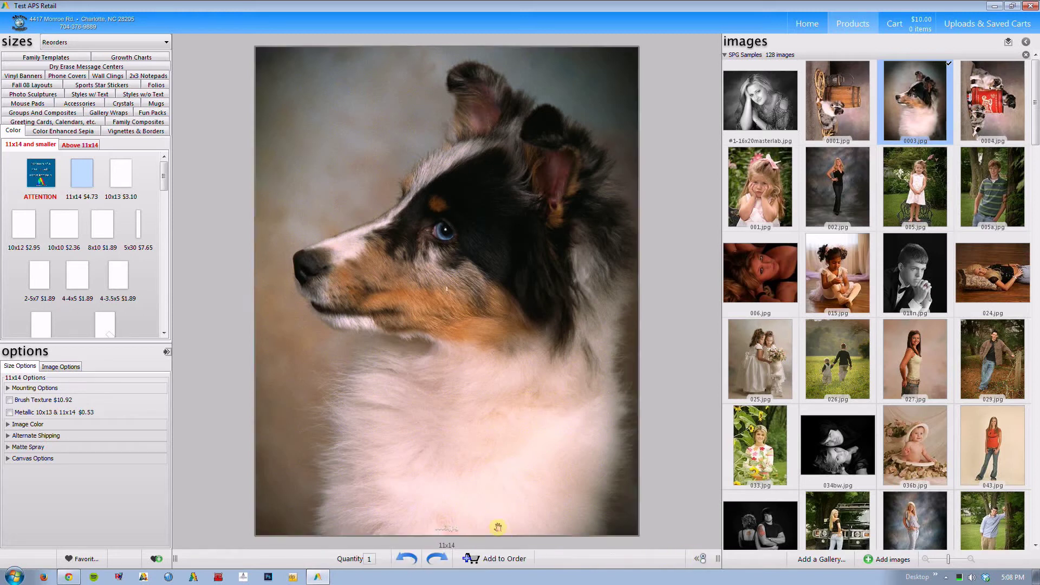
# - Zoom and pan the dog photo in the 11x14 print closer on the dog's head and eye
pyautogui.click(479, 491)
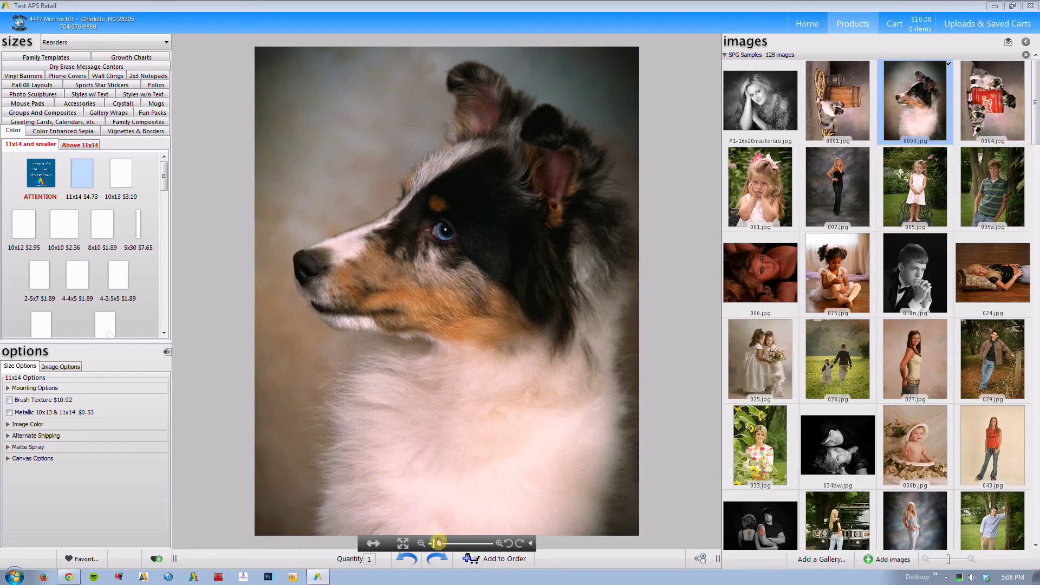
pyautogui.moveTo(437, 542); pyautogui.dragTo(402, 542)
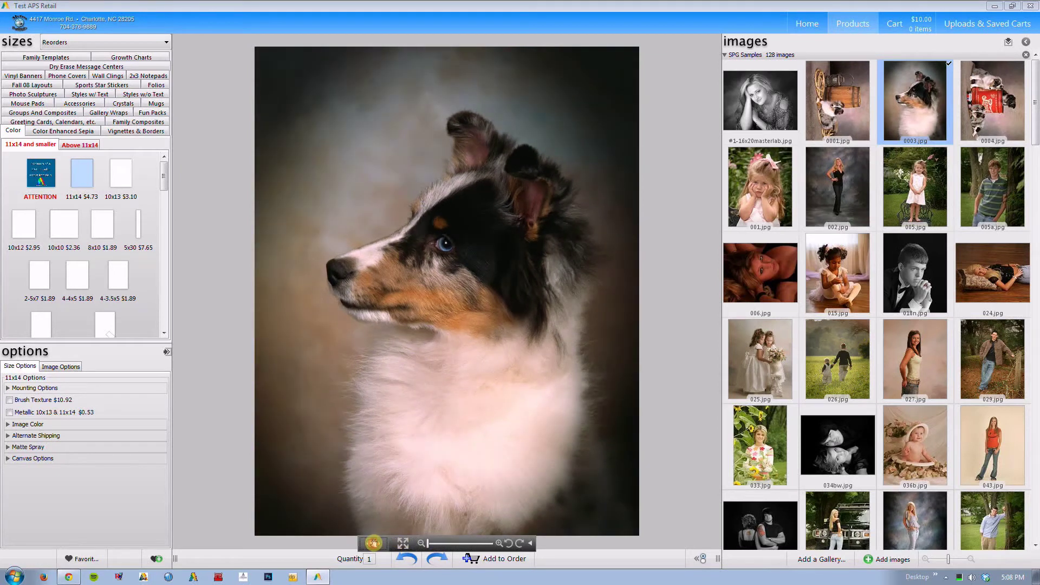
pyautogui.click(373, 543)
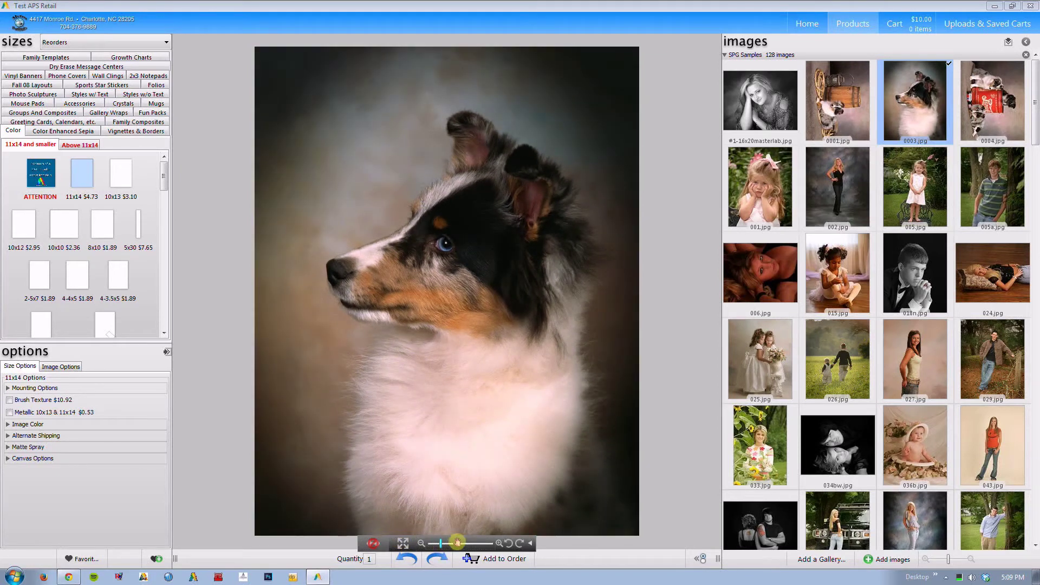
pyautogui.click(440, 543)
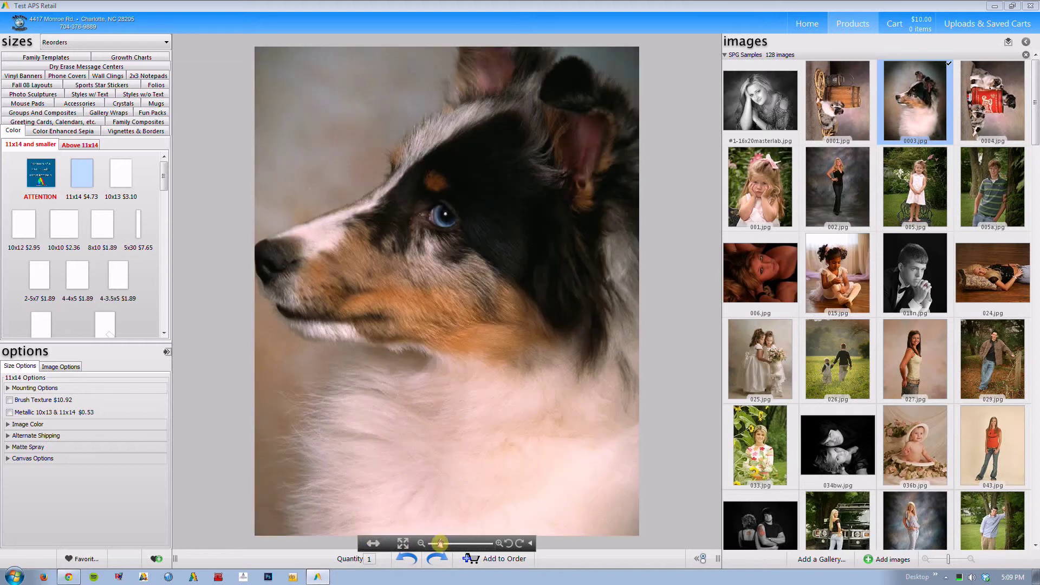
pyautogui.click(458, 543)
pyautogui.click(499, 543)
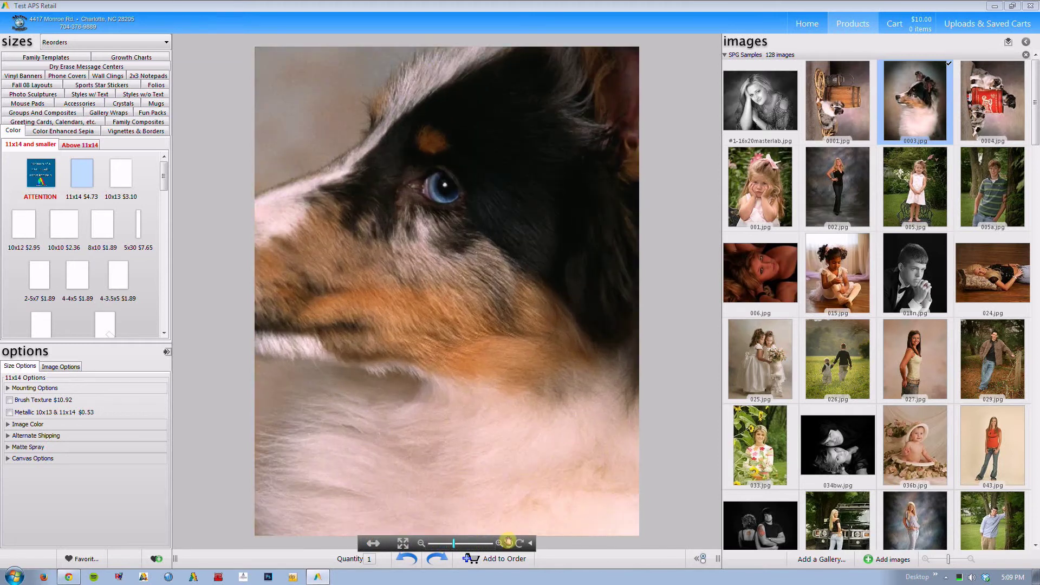
# - Tilt the dog photo slightly, rotate it clockwise, then turn it back upright
pyautogui.click(529, 543)
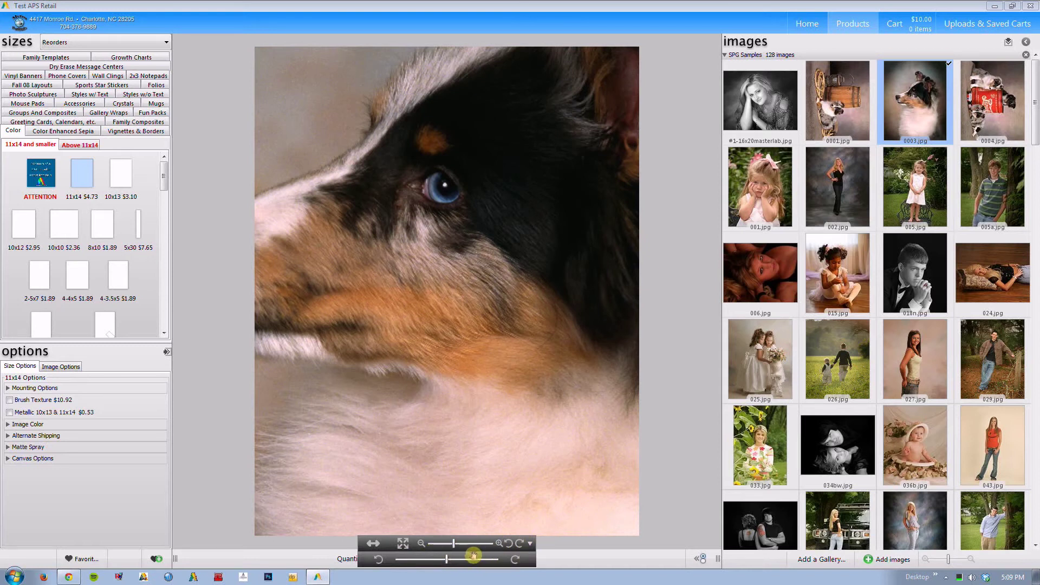
pyautogui.moveTo(442, 559)
pyautogui.mouseDown()
pyautogui.moveTo(432, 559)
pyautogui.moveTo(454, 559)
pyautogui.mouseUp()
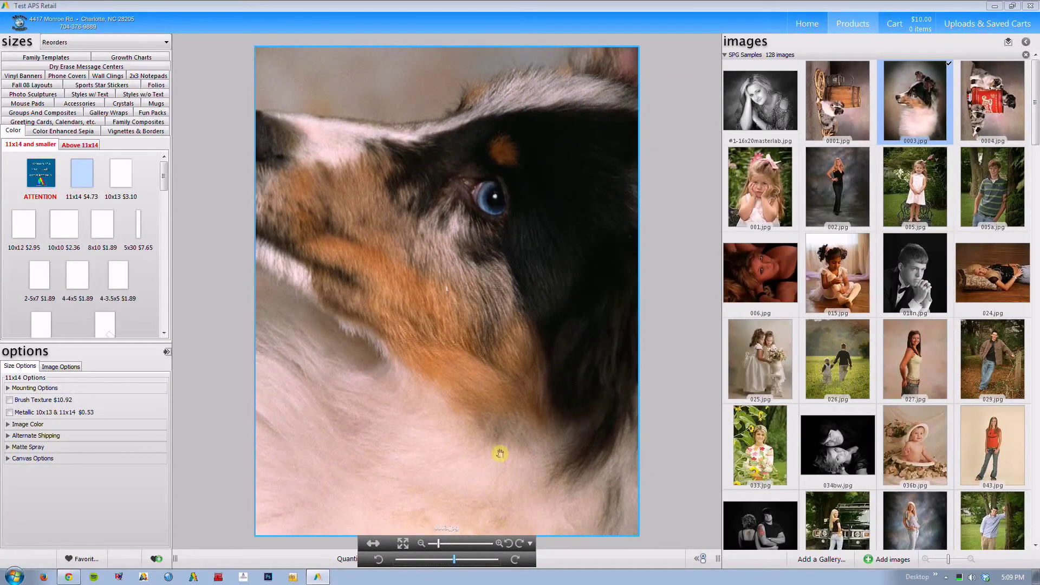
pyautogui.click(508, 545)
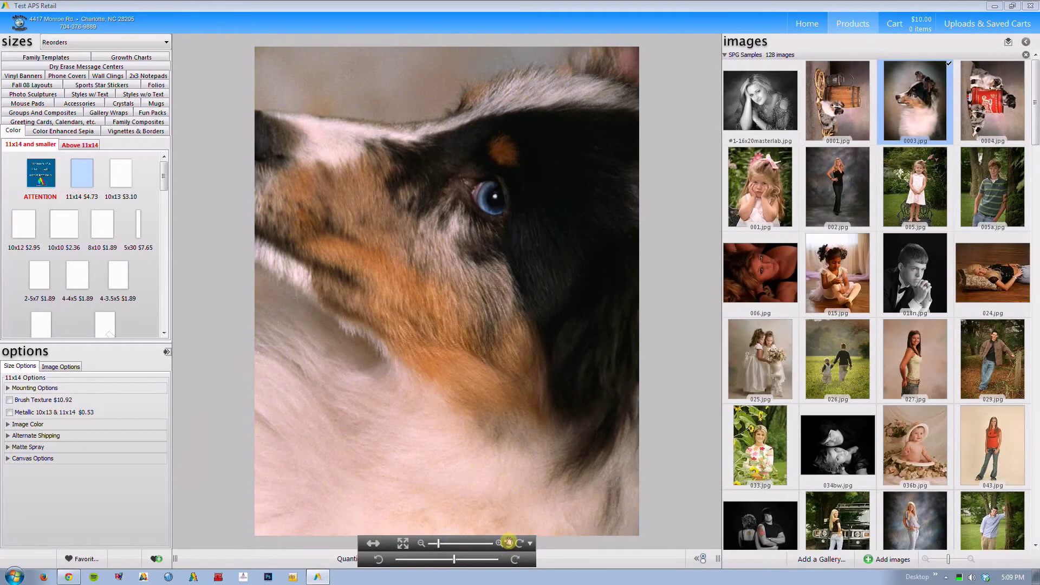
pyautogui.click(508, 542)
# - Clear and refill the 11x14 print with the full dog photo, then add it to the order
pyautogui.moveTo(590, 279)
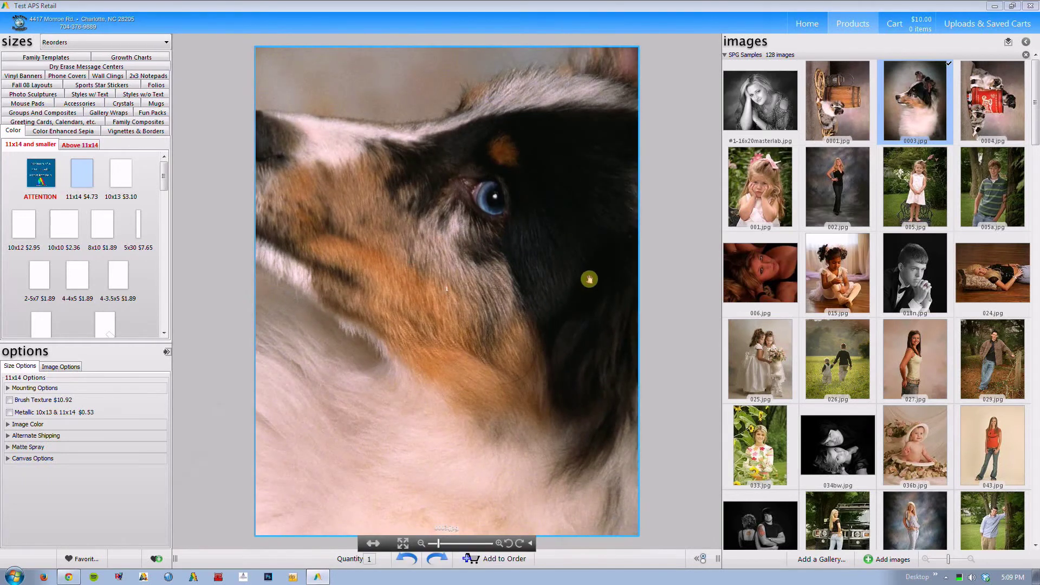
pyautogui.moveTo(589, 279); pyautogui.dragTo(786, 171)
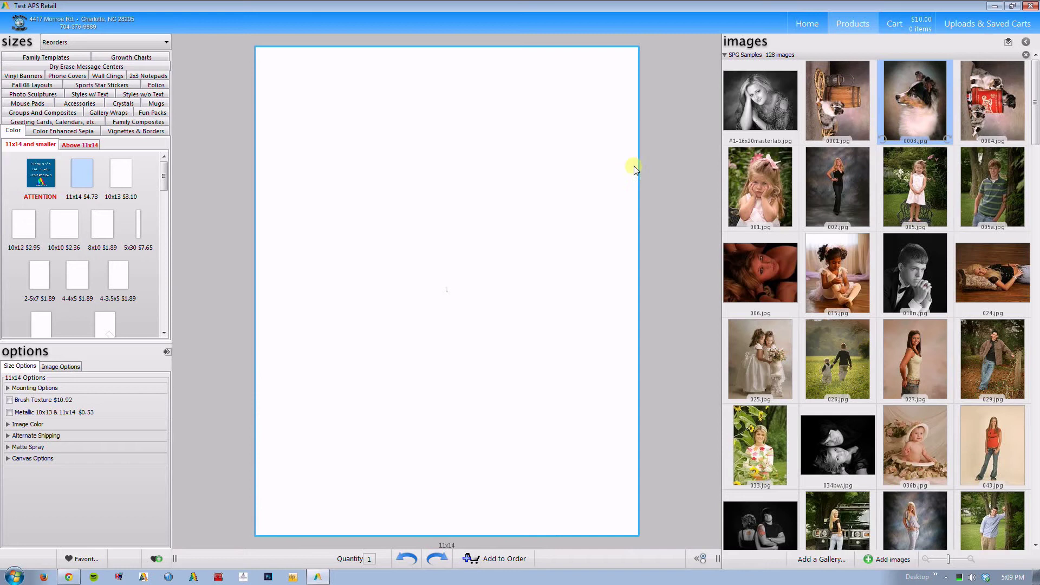
pyautogui.click(540, 215)
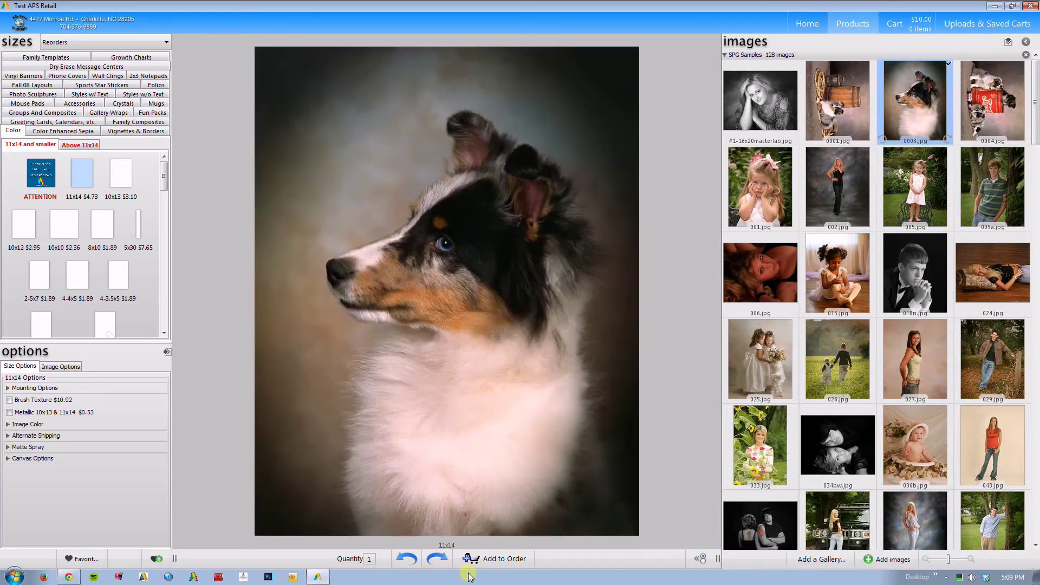
pyautogui.click(490, 559)
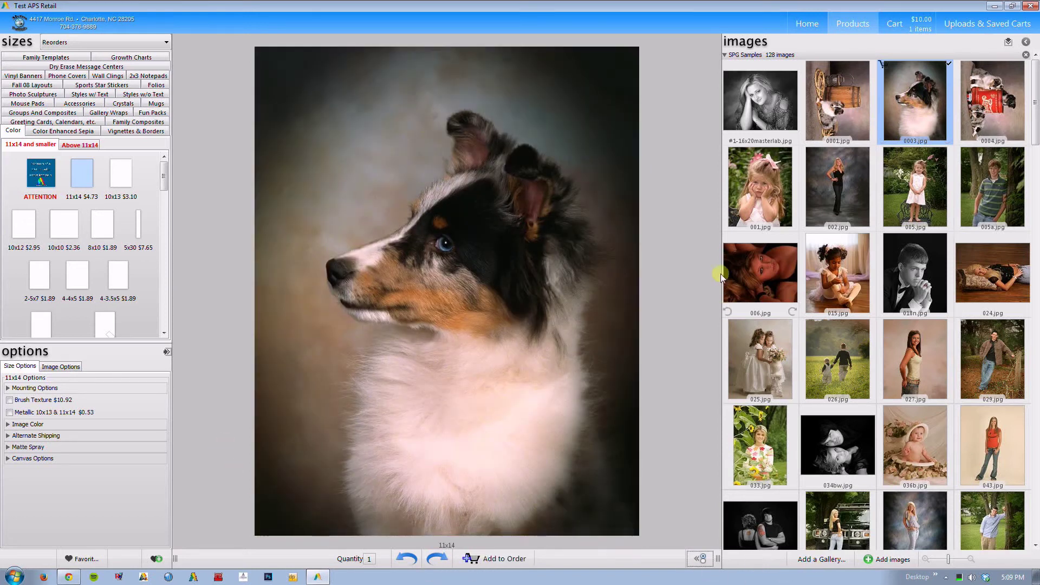
# - Choose UPS Ground as the cart's shipping method and start Complete Order
pyautogui.click(888, 24)
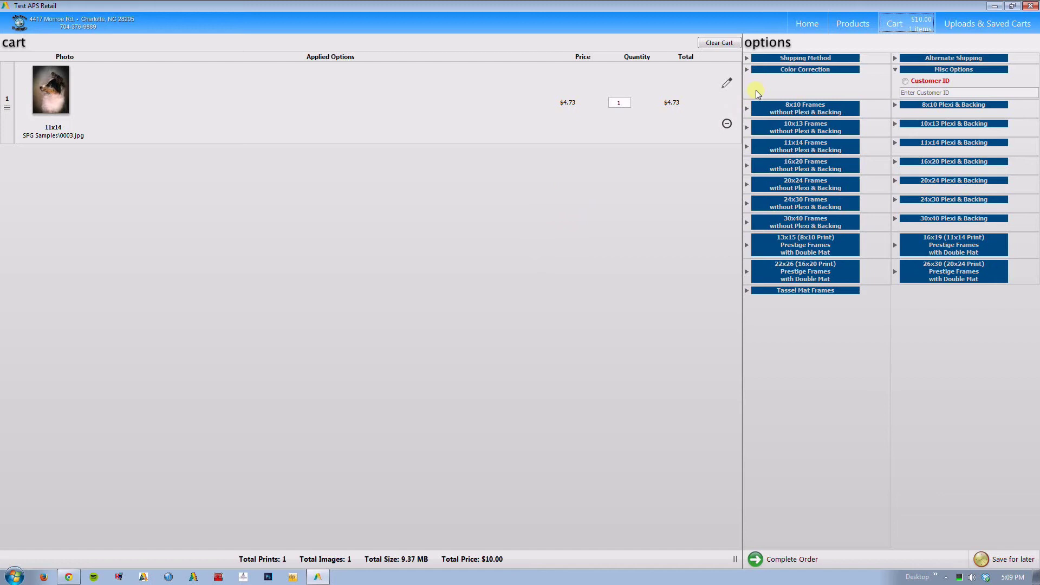
pyautogui.click(774, 58)
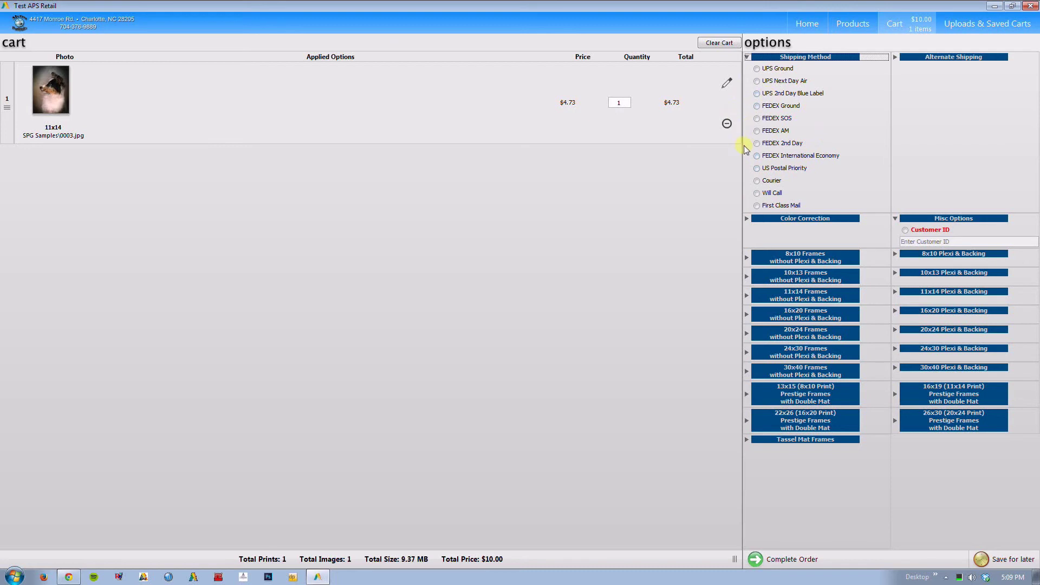
pyautogui.click(758, 69)
pyautogui.click(784, 559)
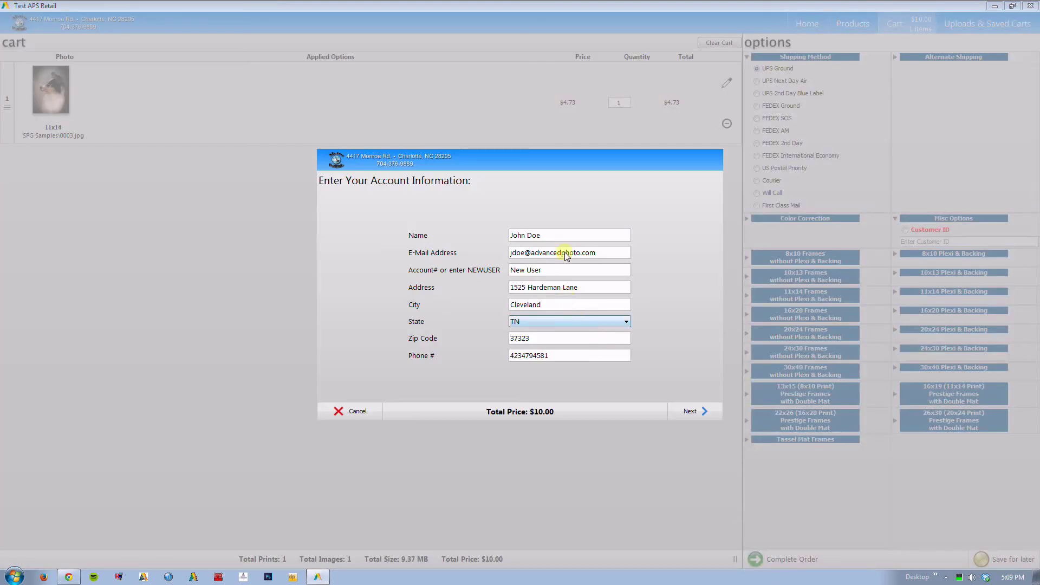
# - Confirm the account and shipping, pay via Credit Card, and save the order for sending later
pyautogui.click(691, 412)
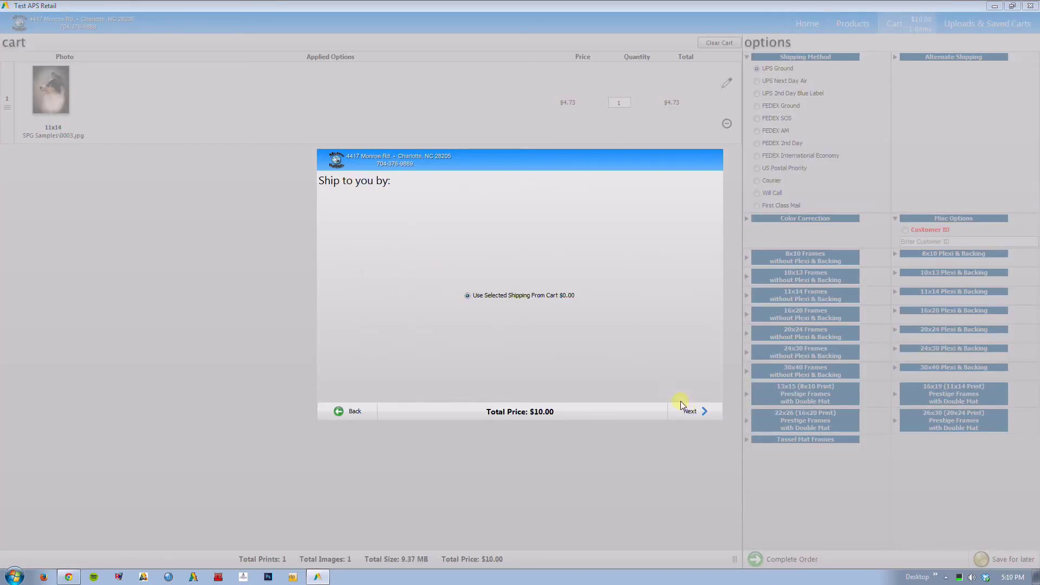
pyautogui.click(690, 411)
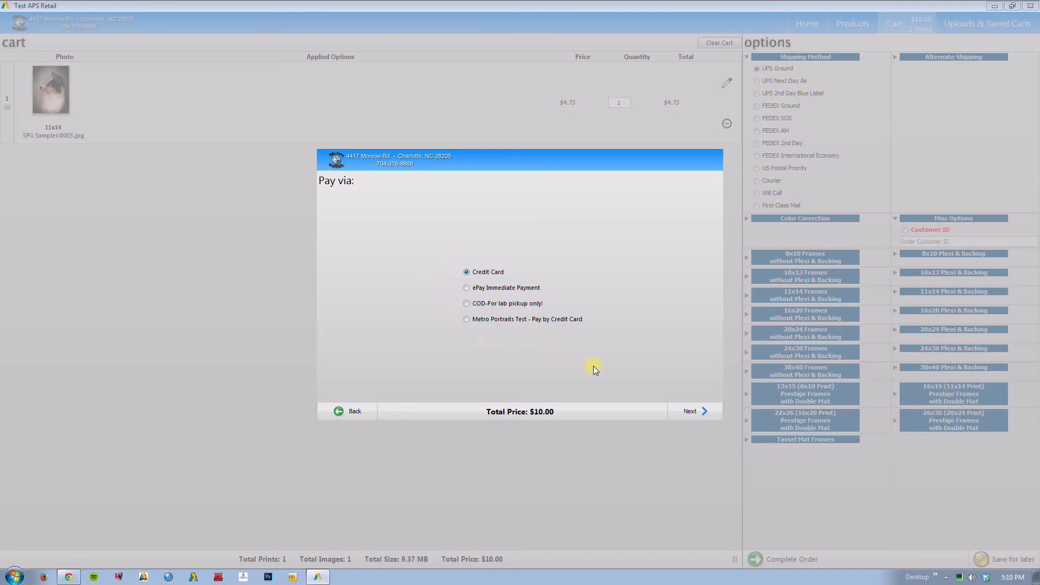
pyautogui.click(688, 411)
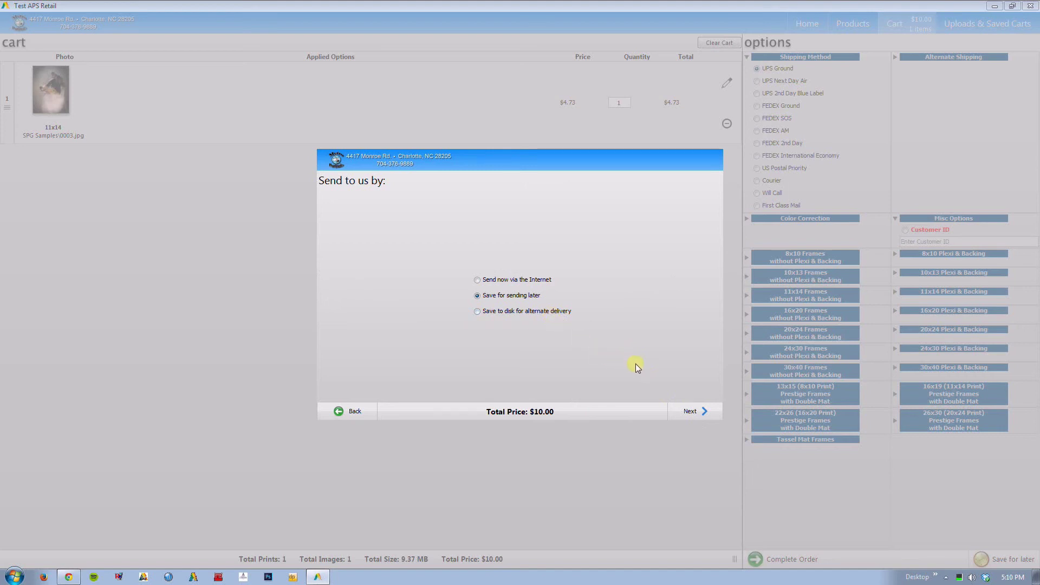
pyautogui.click(691, 411)
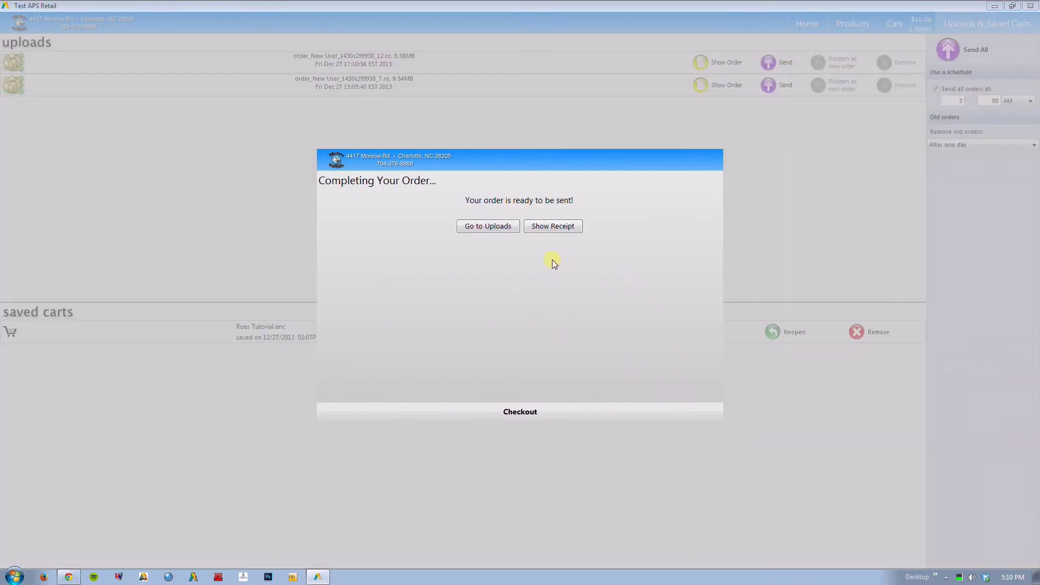
pyautogui.click(505, 228)
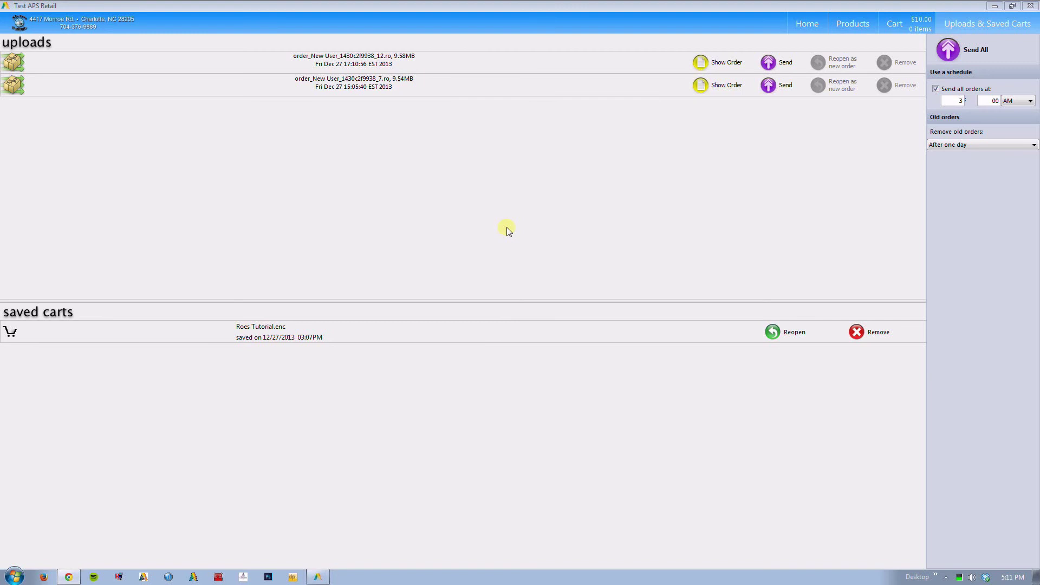
# - Cancel sending the second upload and reopen it as a new cart order
pyautogui.click(782, 83)
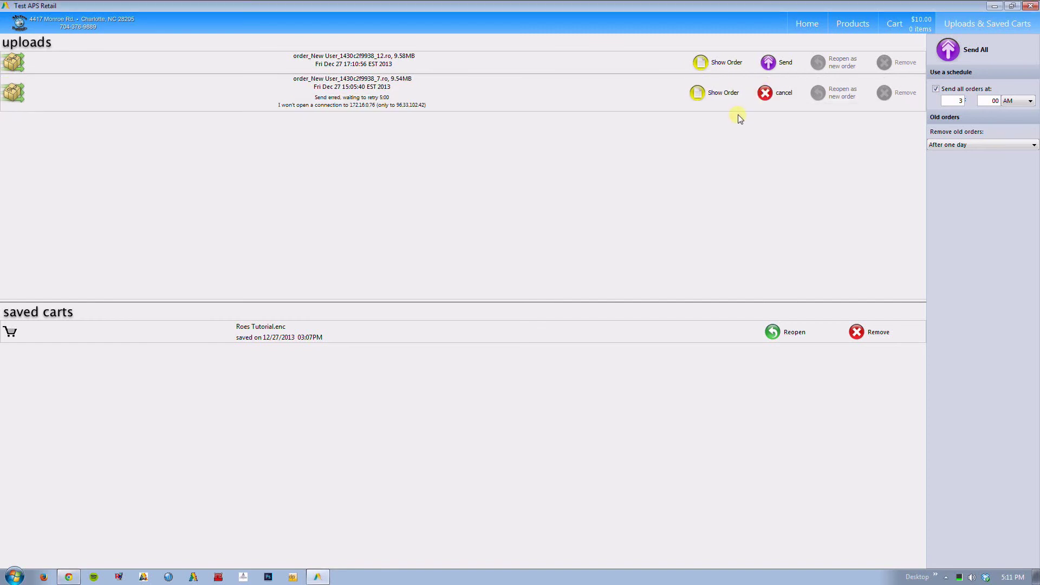
pyautogui.click(766, 94)
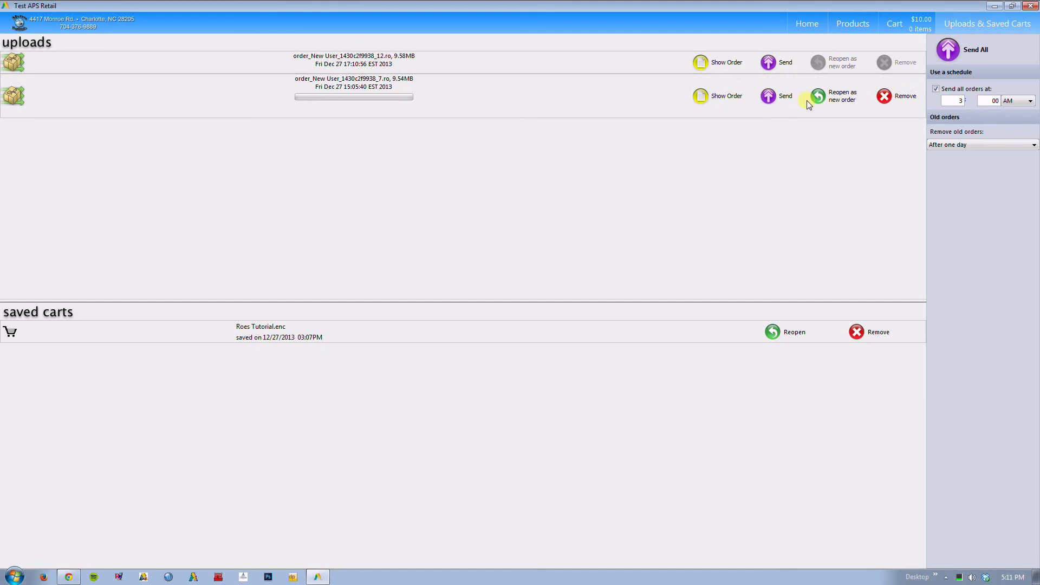
pyautogui.click(820, 96)
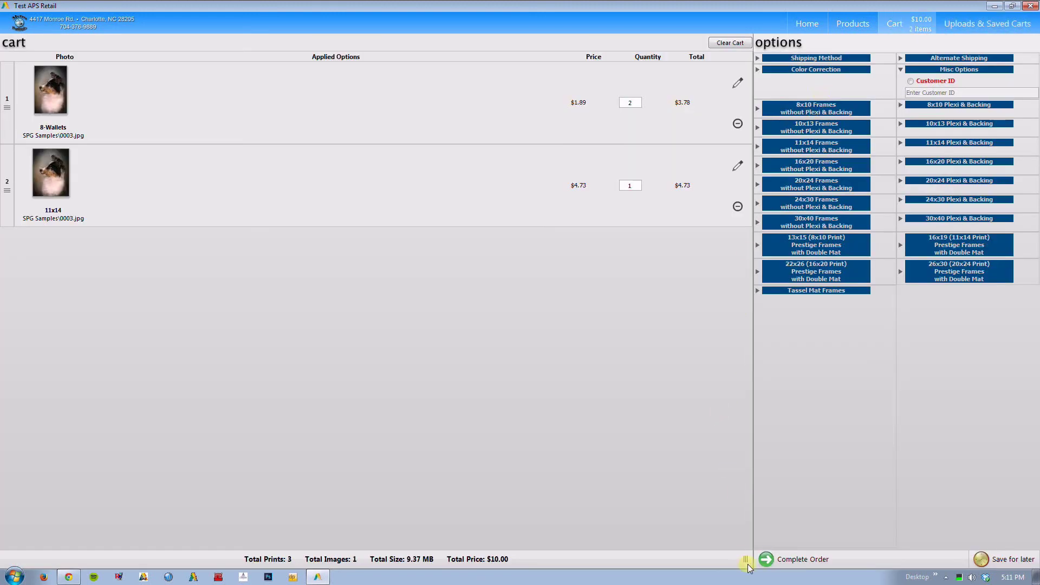
pyautogui.click(963, 26)
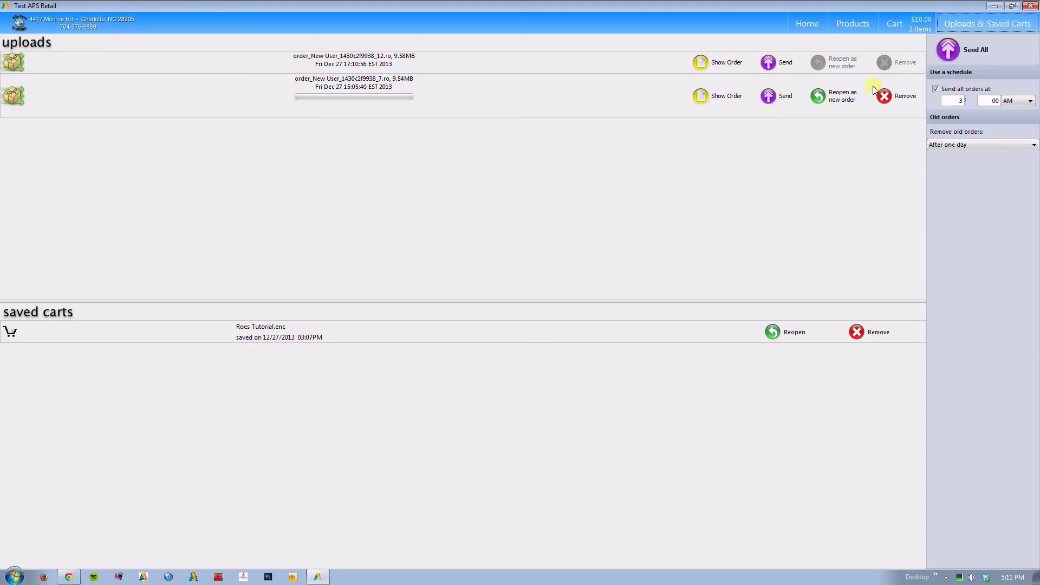
# - Cancel sending the first upload and remove it from the uploads list
pyautogui.click(774, 63)
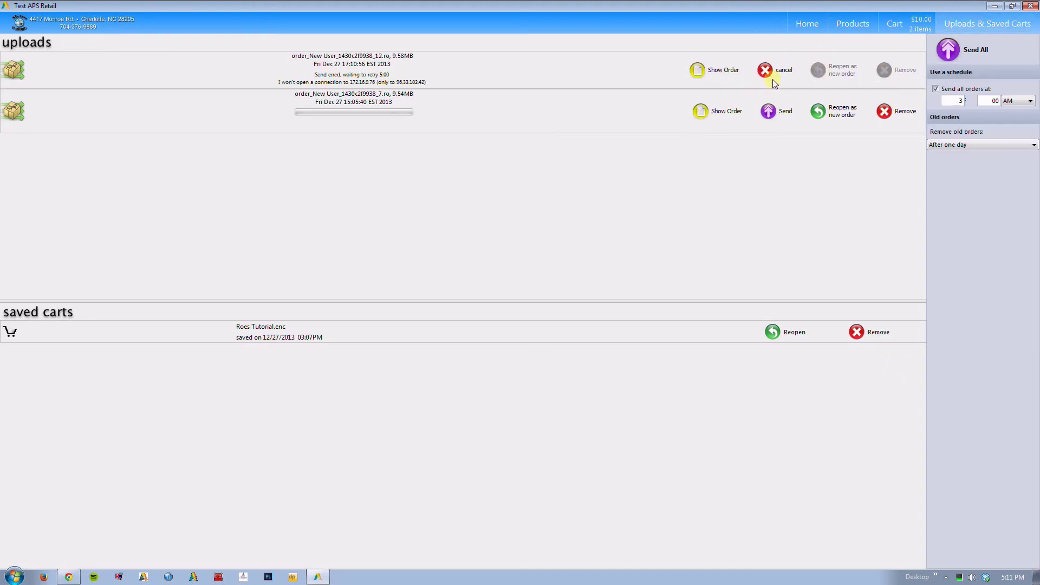
pyautogui.click(766, 66)
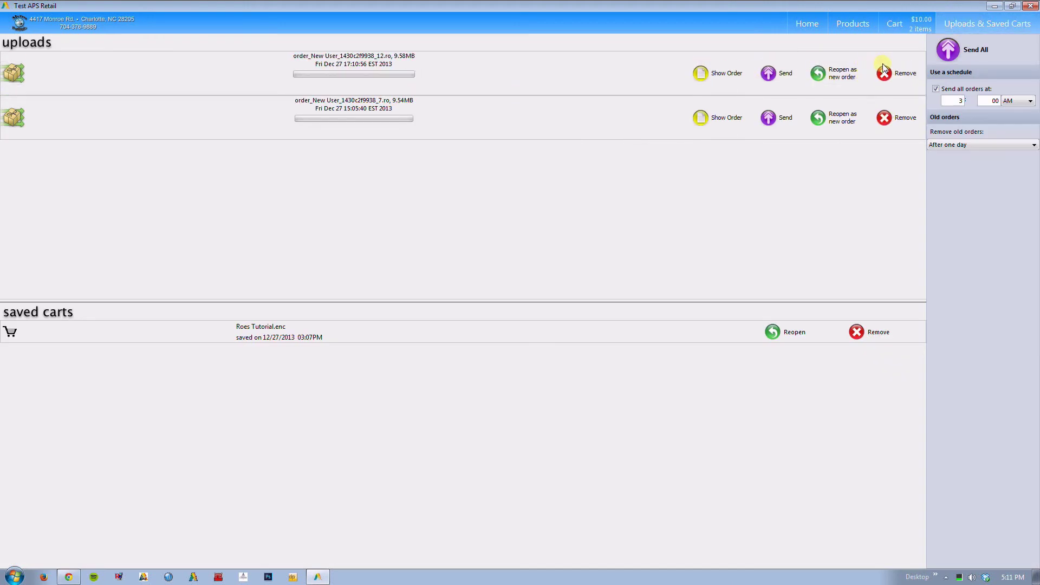
pyautogui.click(890, 73)
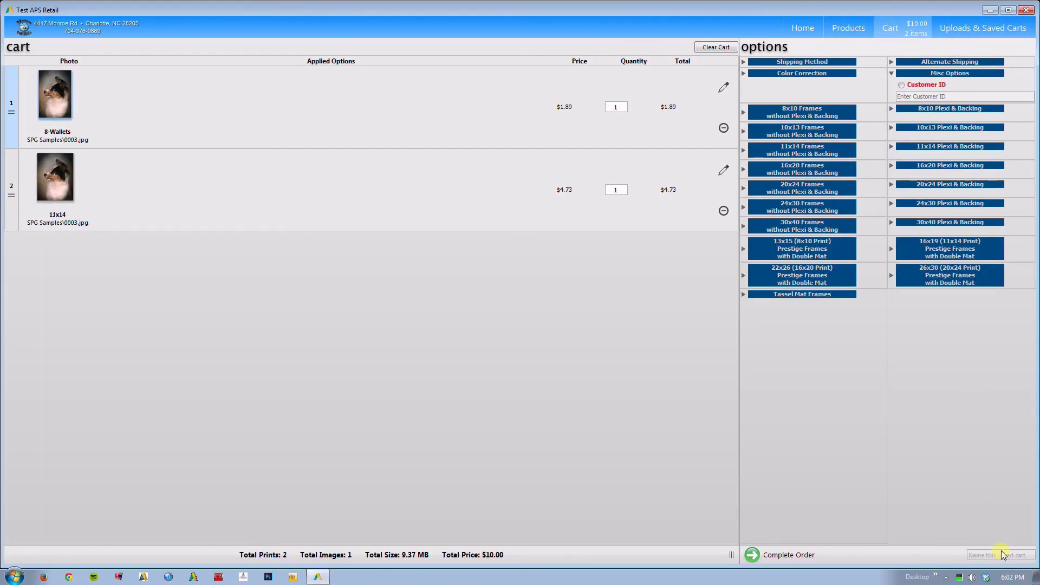
# - Save the two-item cart for later under the name 'Roes Tutorial'
pyautogui.click(1002, 551)
pyautogui.write('Roes')
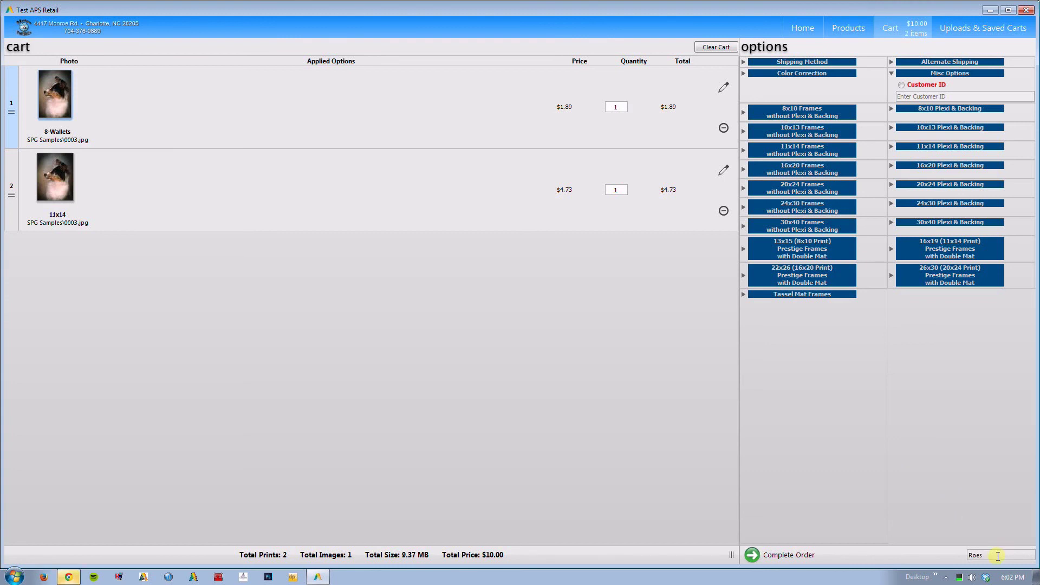
pyautogui.write(' Tutorial')
pyautogui.press('Return')
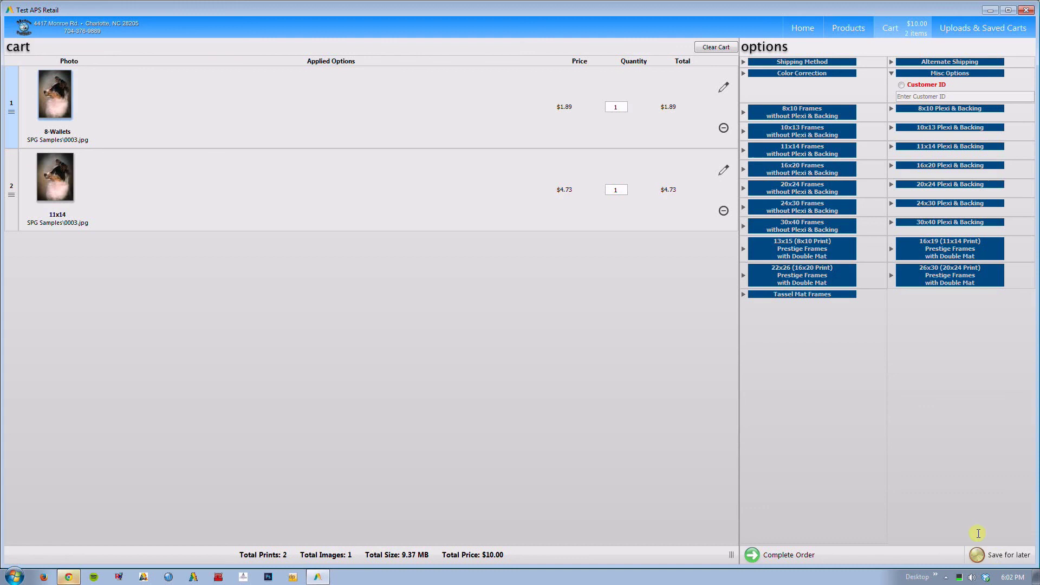
# - Reopen Roes Tutorial.enc from Uploads & Saved Carts and confirm the Reopen Cart prompt
pyautogui.click(992, 33)
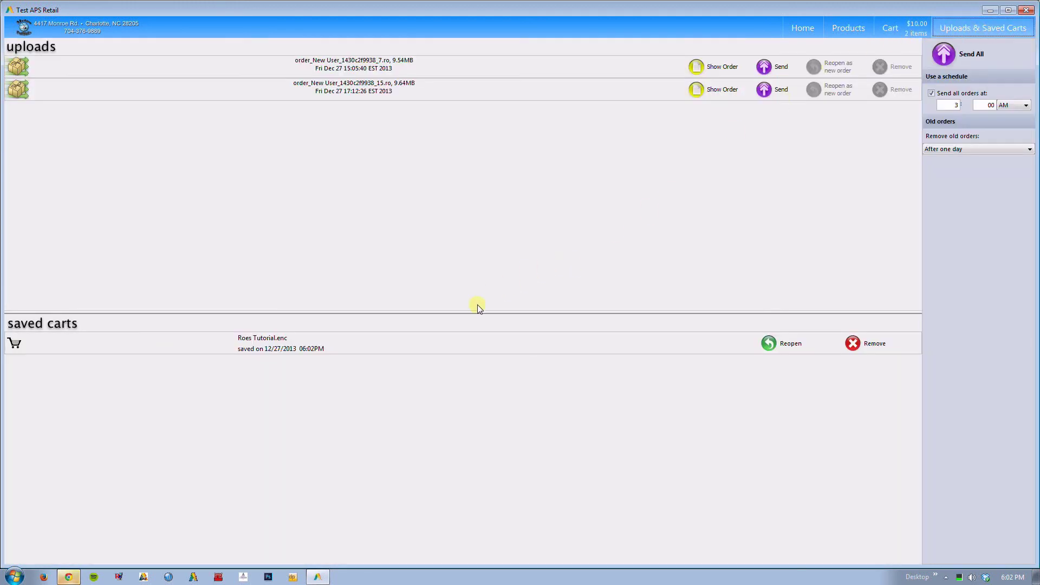
pyautogui.click(769, 345)
pyautogui.click(795, 343)
pyautogui.click(769, 345)
pyautogui.click(770, 349)
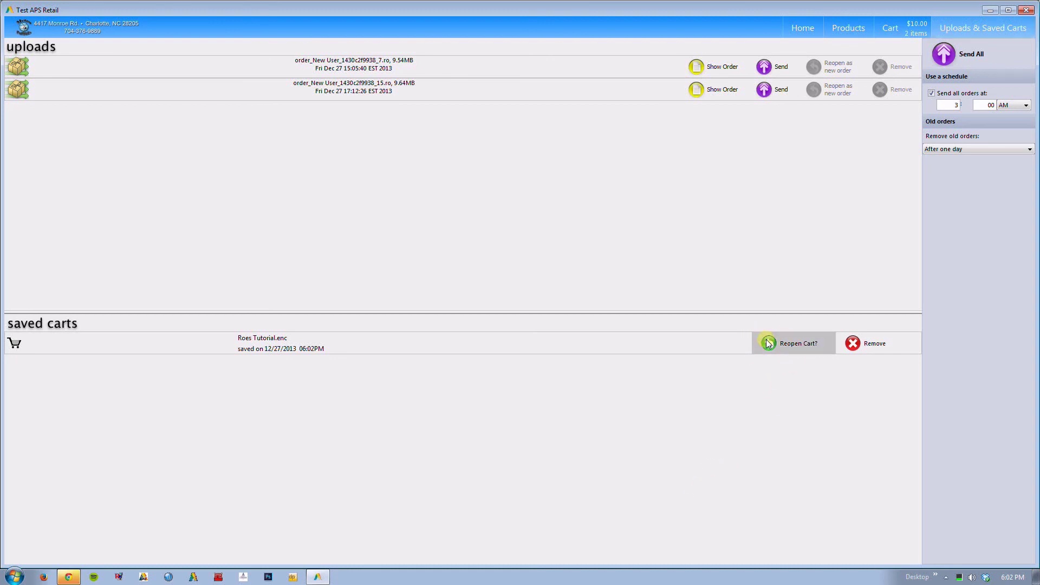
pyautogui.click(769, 346)
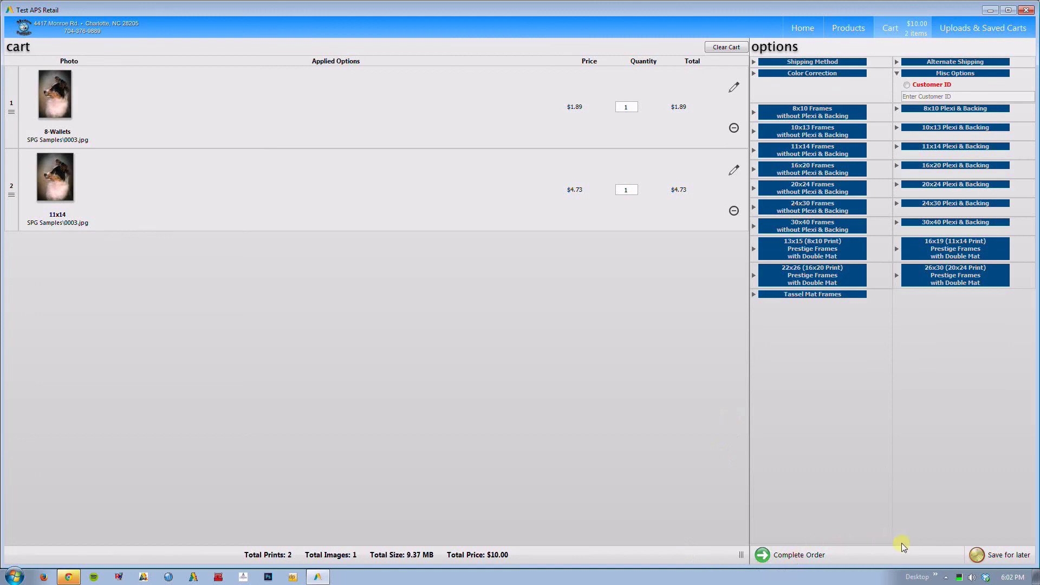